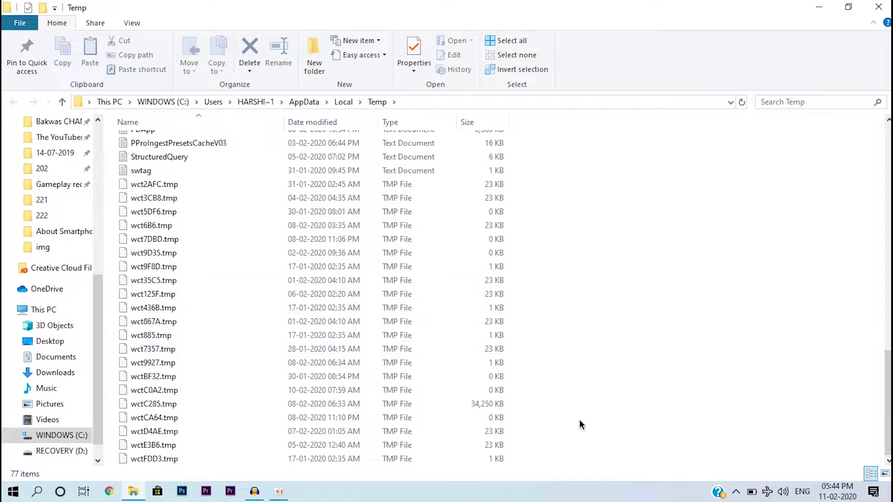
Step: Delete every file and folder in the Temp folder and close its window
{"action": "scroll", "coordinate": [591, 428], "scroll_direction": "up", "scroll_amount": 18}
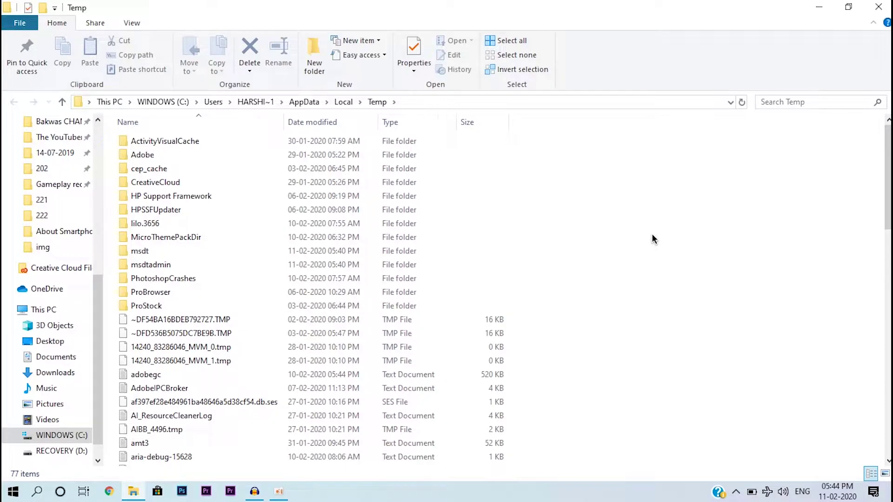
{"action": "key", "text": "ctrl+a"}
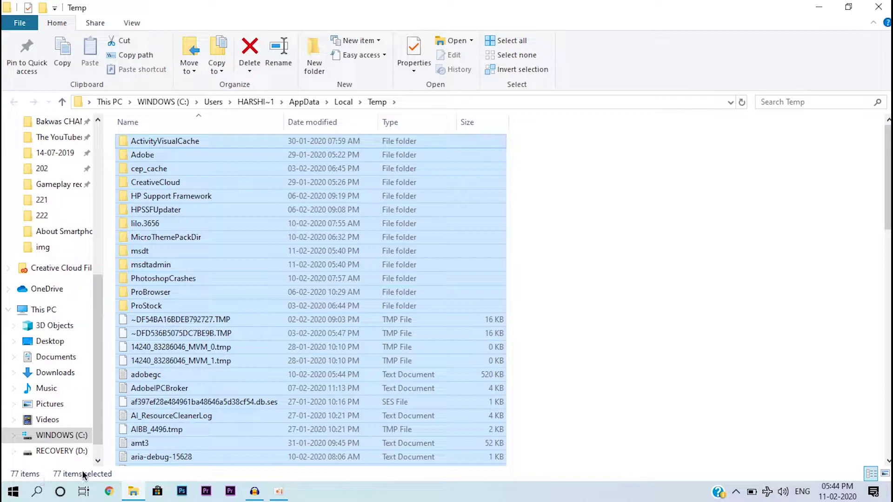
{"action": "right_click", "coordinate": [209, 184]}
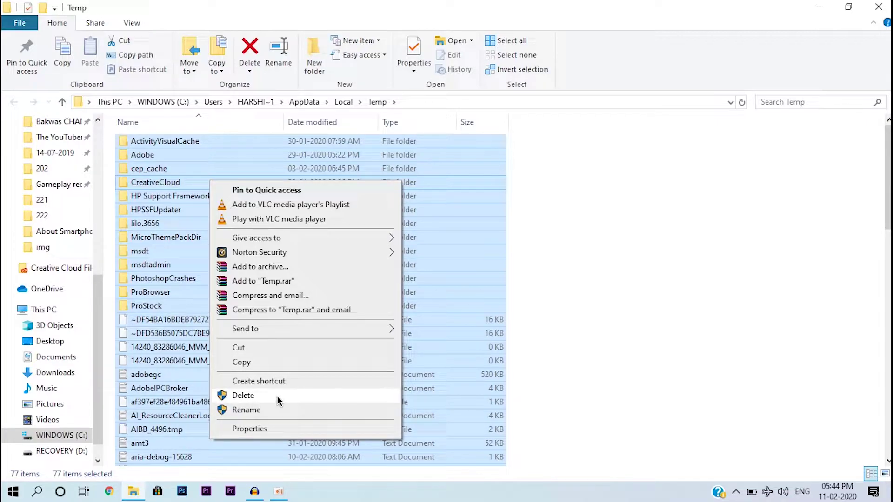
{"action": "left_click", "coordinate": [251, 398]}
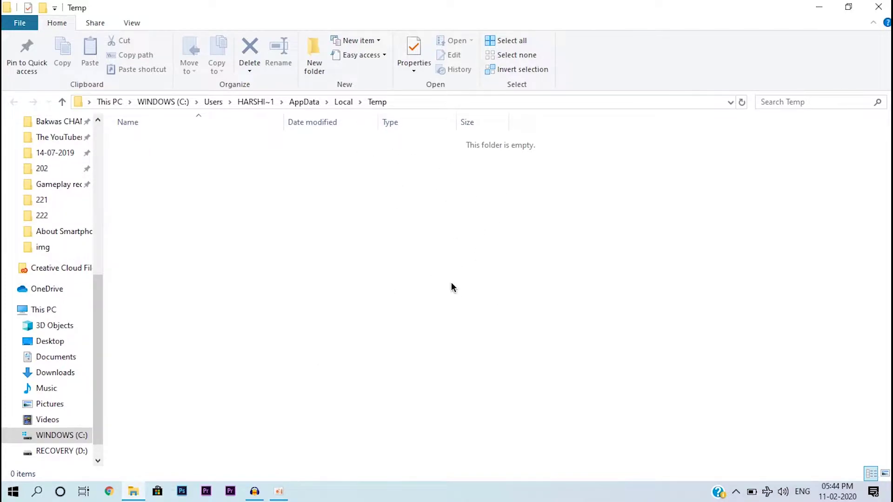
{"action": "left_click", "coordinate": [878, 6]}
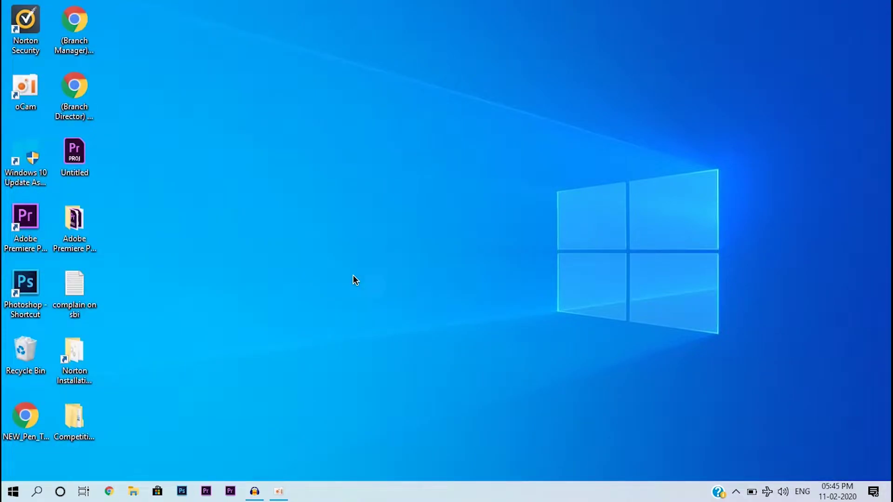
Step: Open the Windows prefetch folder through the Run command, granting permanent access to it
{"action": "key", "text": "super+r"}
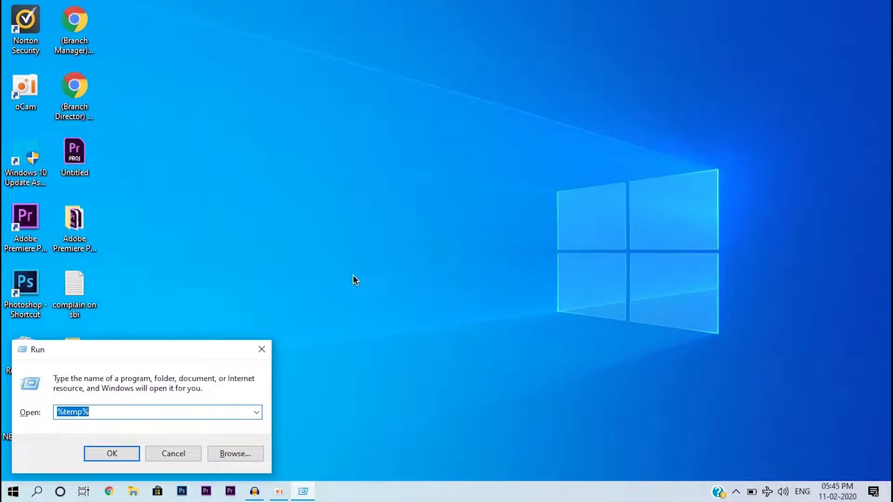
{"action": "key", "text": "BackSpace"}
{"action": "type", "text": "prefetch"}
{"action": "left_click", "coordinate": [107, 454]}
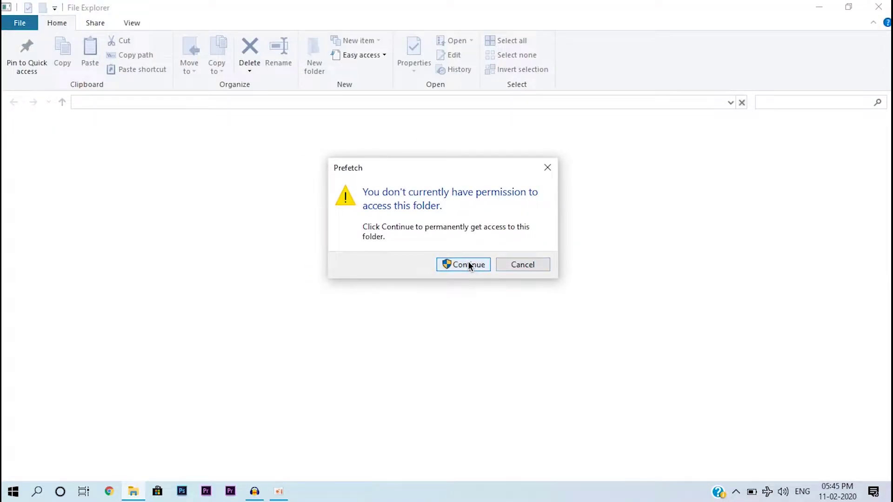
{"action": "left_click", "coordinate": [461, 267]}
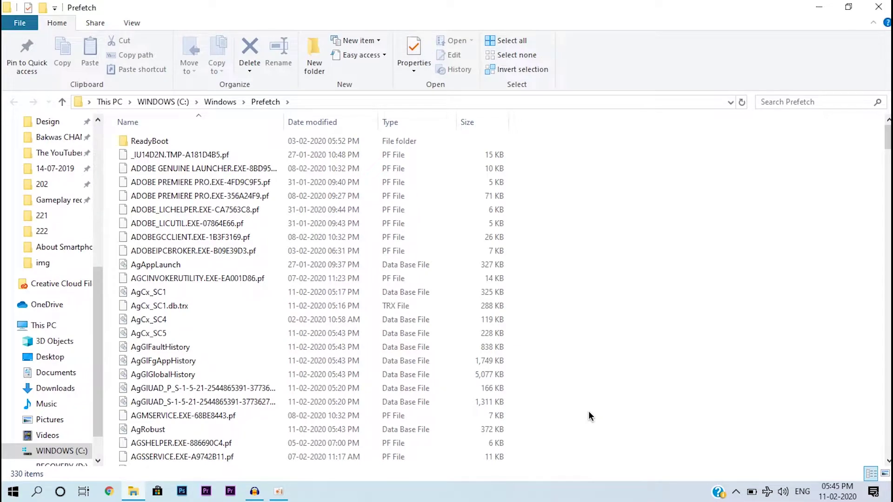
Step: Delete everything in the Prefetch folder, skipping the file in use, and close the folder window
{"action": "key", "text": "ctrl+a"}
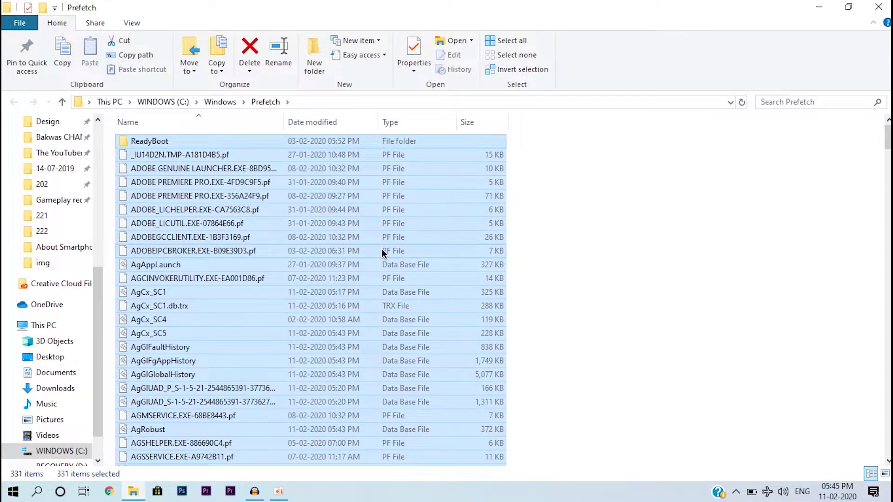
{"action": "right_click", "coordinate": [383, 251]}
{"action": "left_click", "coordinate": [428, 414]}
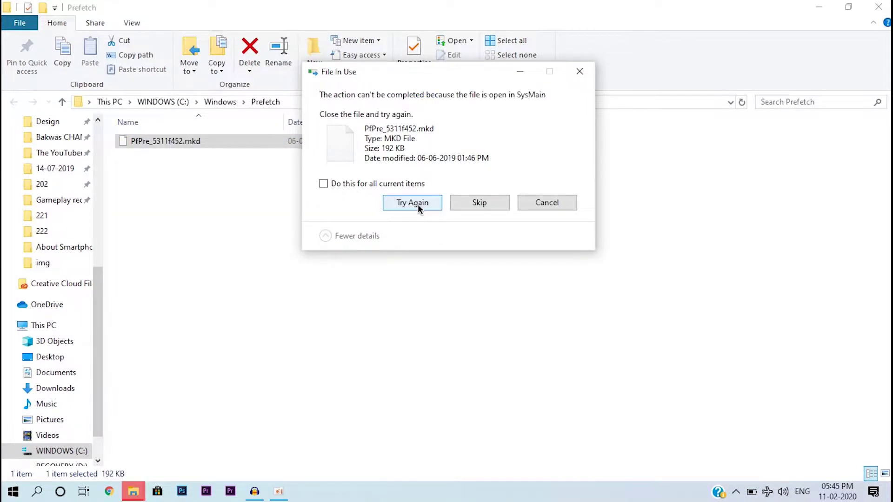
{"action": "left_click", "coordinate": [479, 203]}
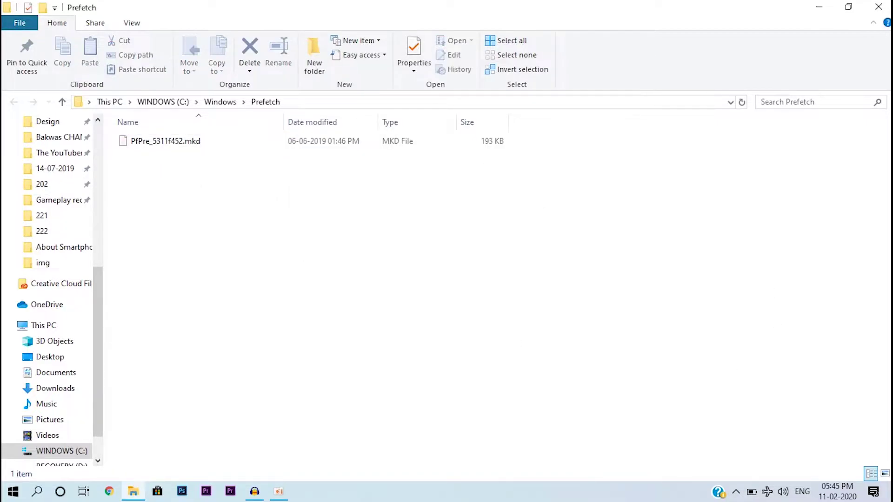
{"action": "left_click", "coordinate": [878, 7]}
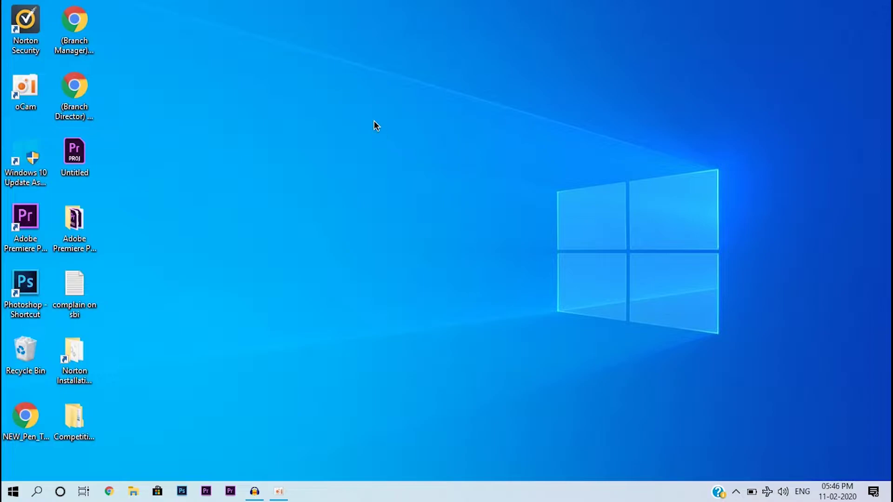
Step: Open Task Manager's startup list and review the status of entries such as Adobe Creative Cloud, Discord and Internet Download Manager
{"action": "key", "text": "ctrl+shift+Escape"}
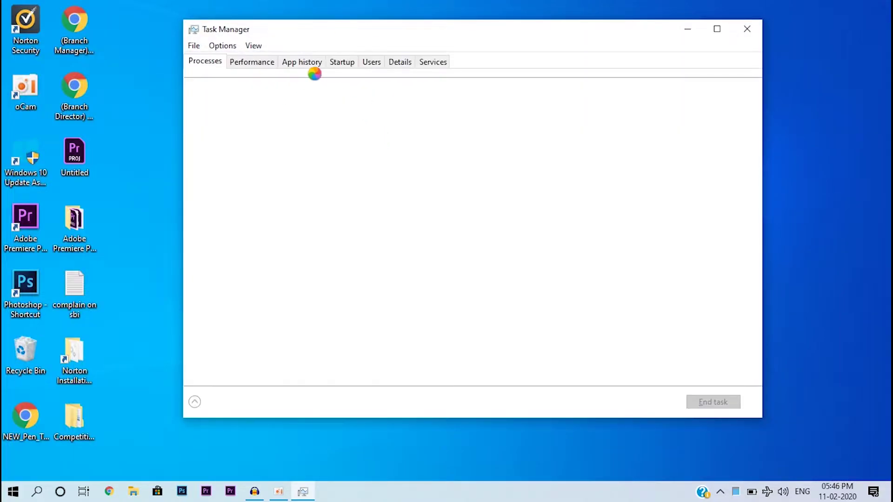
{"action": "right_click", "coordinate": [428, 494]}
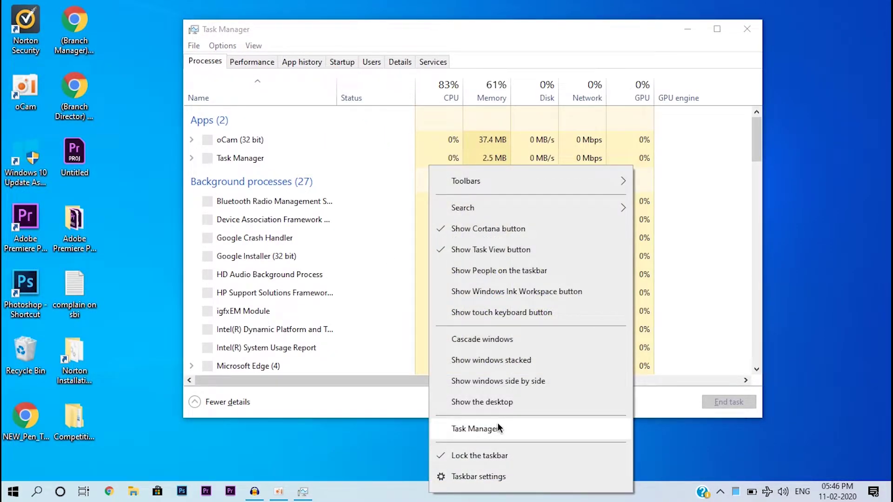
{"action": "left_click", "coordinate": [358, 51]}
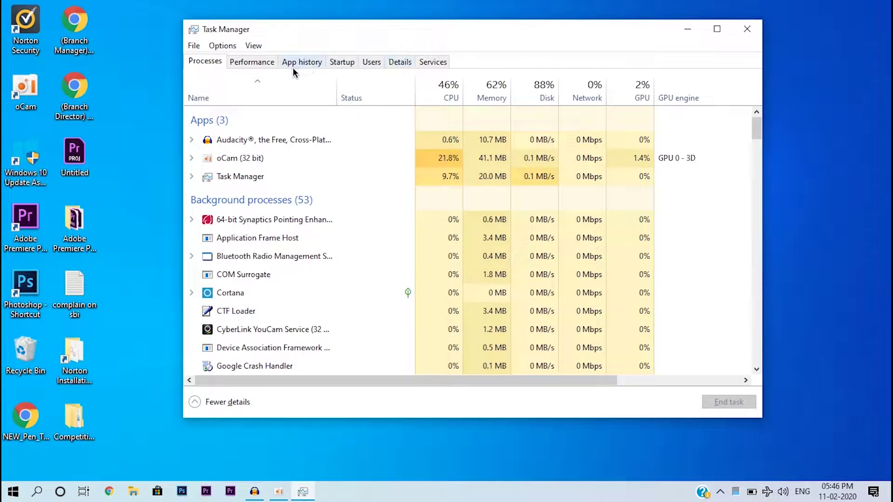
{"action": "left_click", "coordinate": [343, 61]}
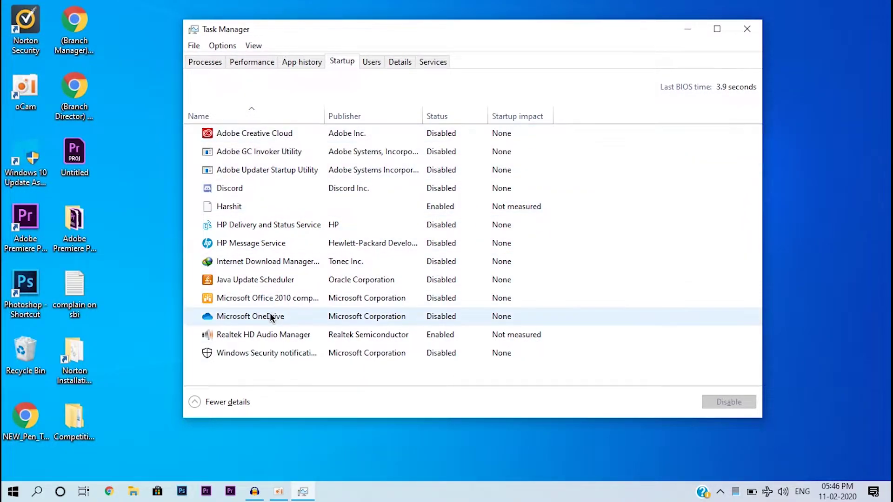
{"action": "left_click", "coordinate": [242, 136]}
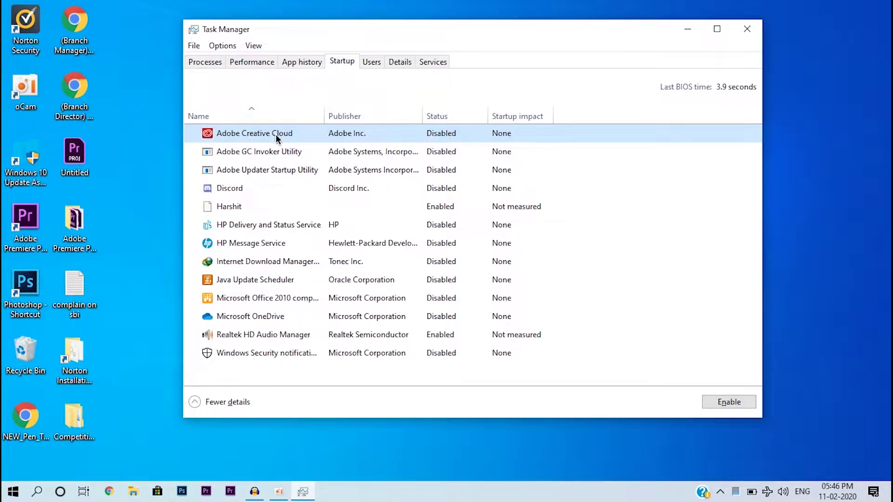
{"action": "left_click", "coordinate": [285, 191]}
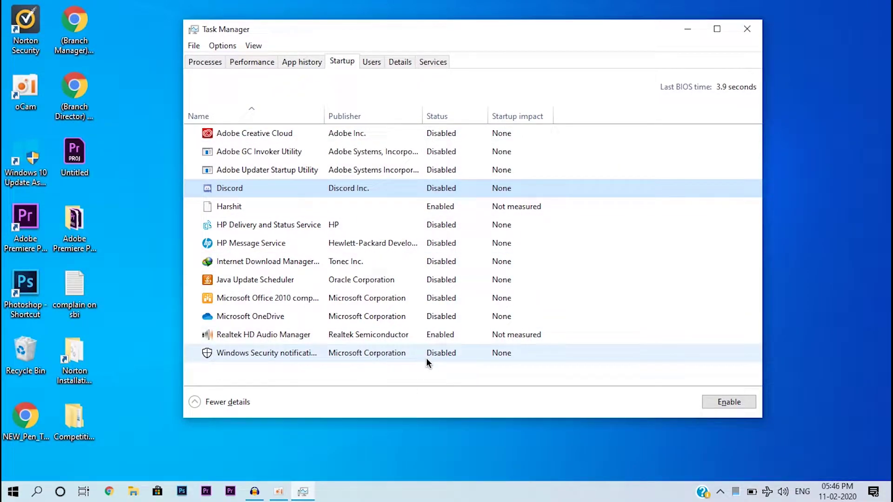
{"action": "left_click", "coordinate": [320, 264]}
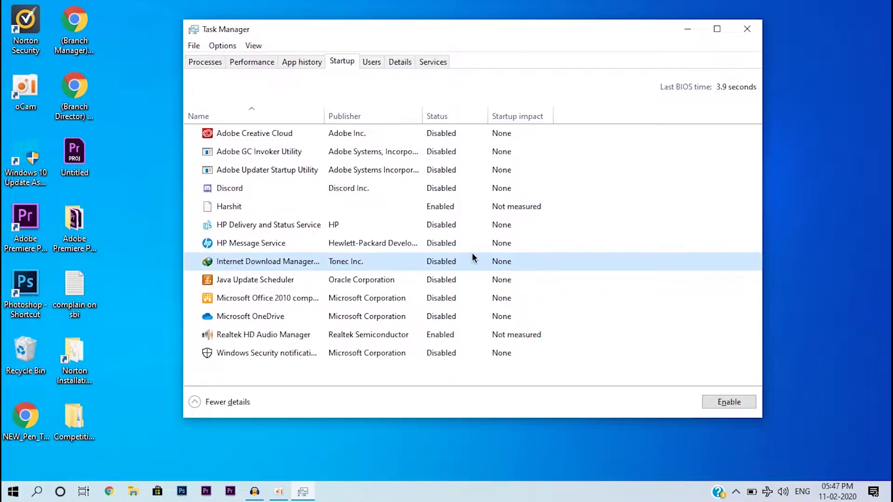
{"action": "left_click", "coordinate": [428, 207]}
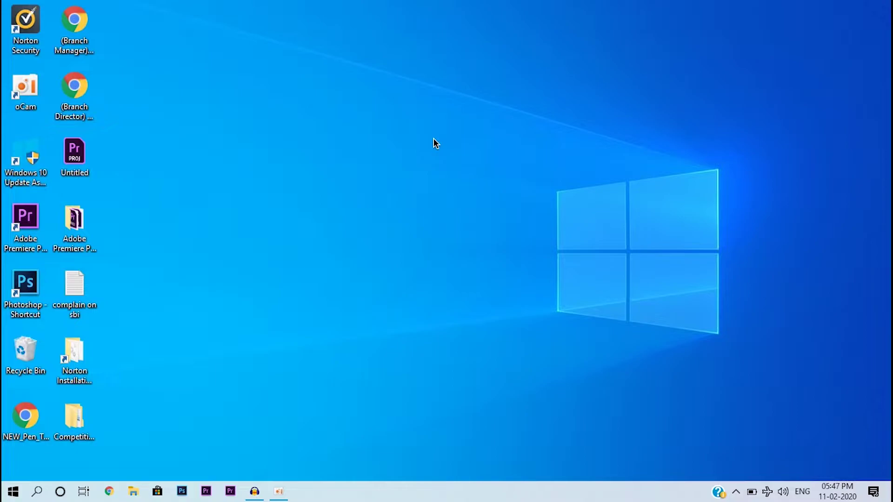
Step: Open the properties of the WINDOWS (C:) drive from This PC and start a Disk Cleanup scan
{"action": "key", "text": "super+e"}
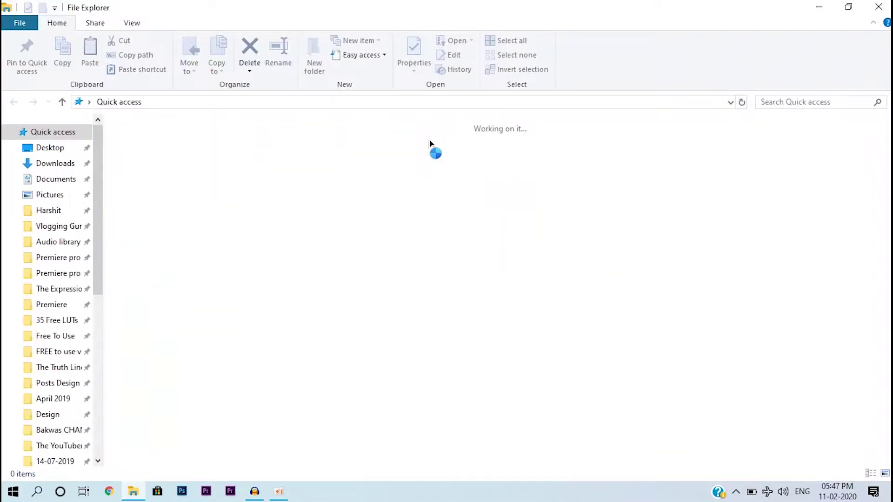
{"action": "scroll", "coordinate": [42, 256], "scroll_direction": "down", "scroll_amount": 5}
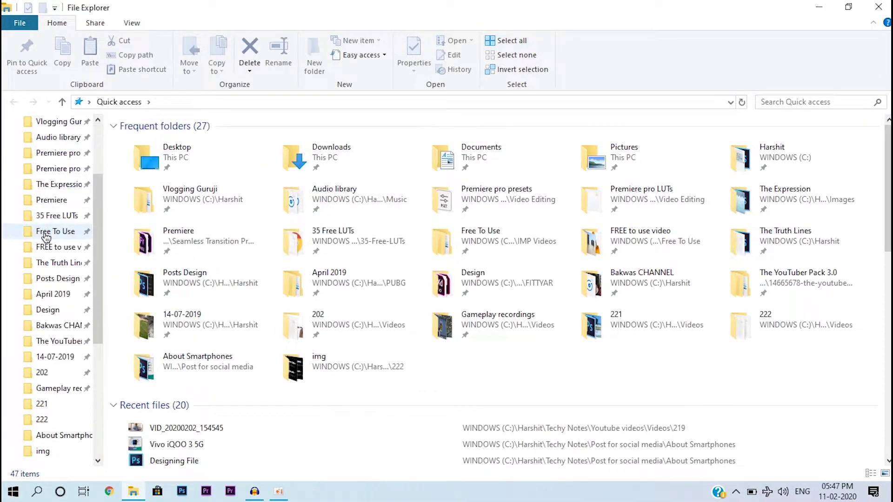
{"action": "left_click", "coordinate": [47, 373]}
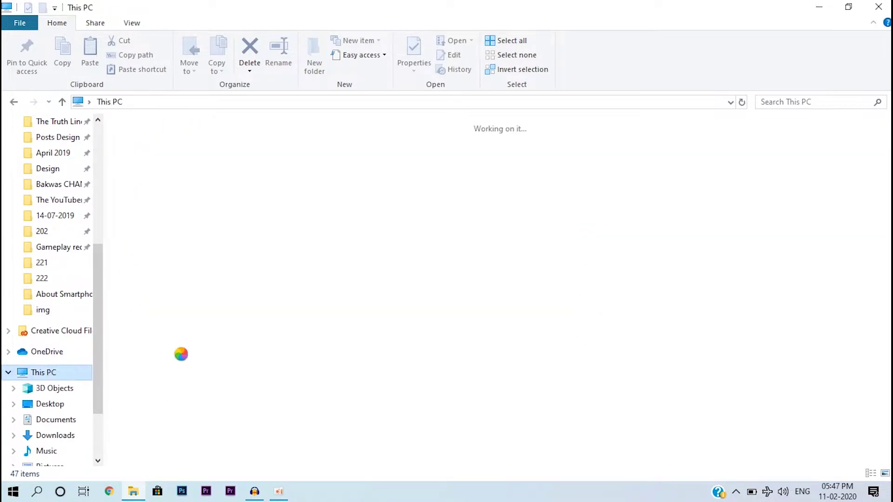
{"action": "left_click", "coordinate": [201, 251]}
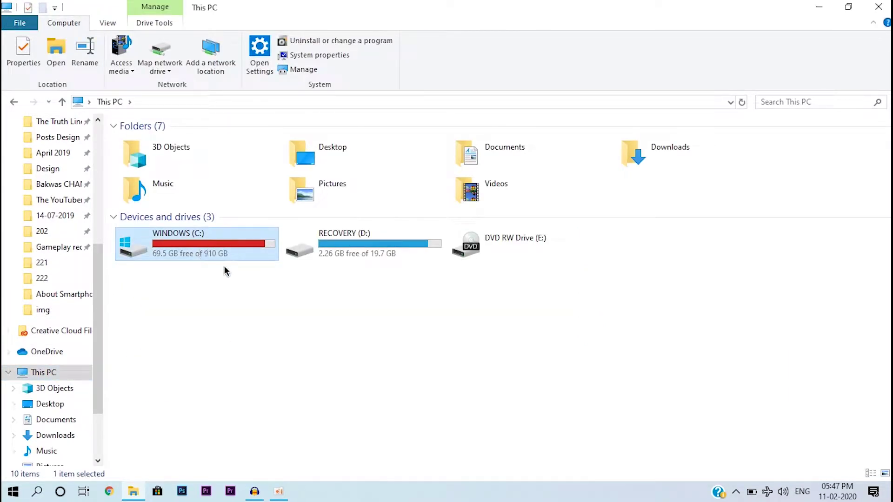
{"action": "right_click", "coordinate": [219, 247]}
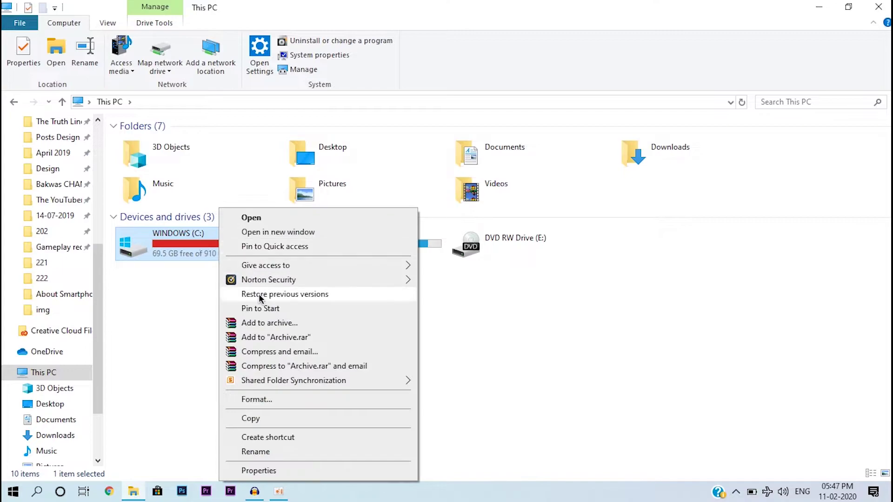
{"action": "left_click", "coordinate": [259, 471]}
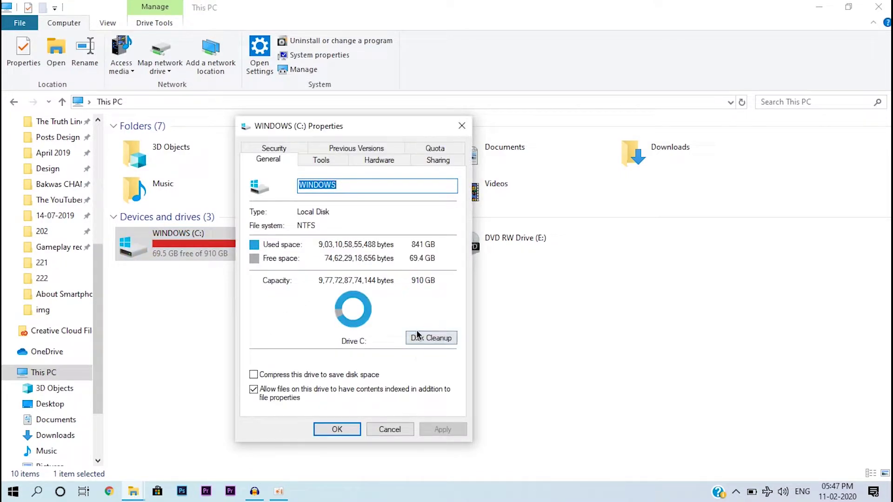
{"action": "left_click", "coordinate": [435, 339]}
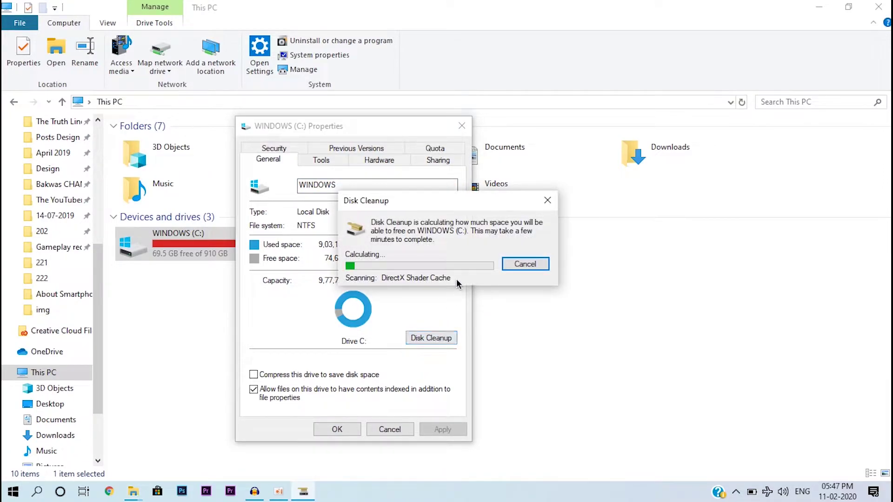
{"action": "left_click_drag", "start_coordinate": [432, 204], "coordinate": [479, 201]}
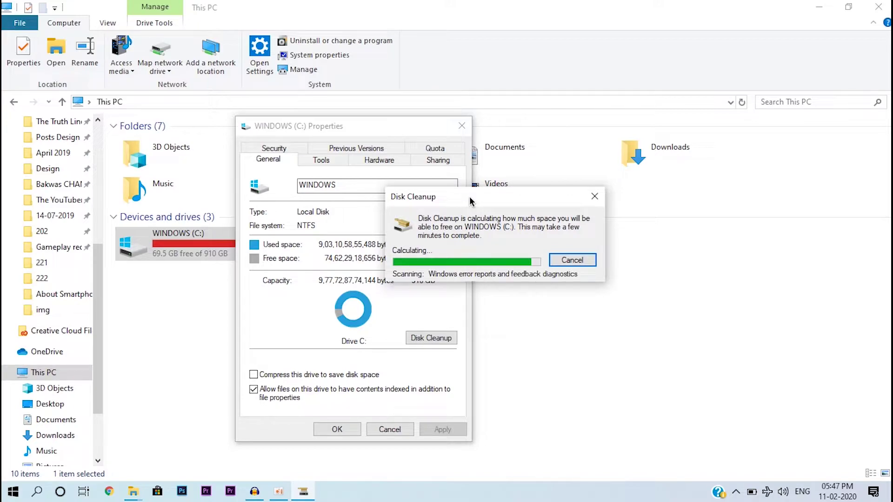
Step: Review the file categories offered for WINDOWS (C:) and run the cleanup with the preselected ones, confirming the deletion
{"action": "left_click_drag", "start_coordinate": [212, 123], "coordinate": [324, 115]}
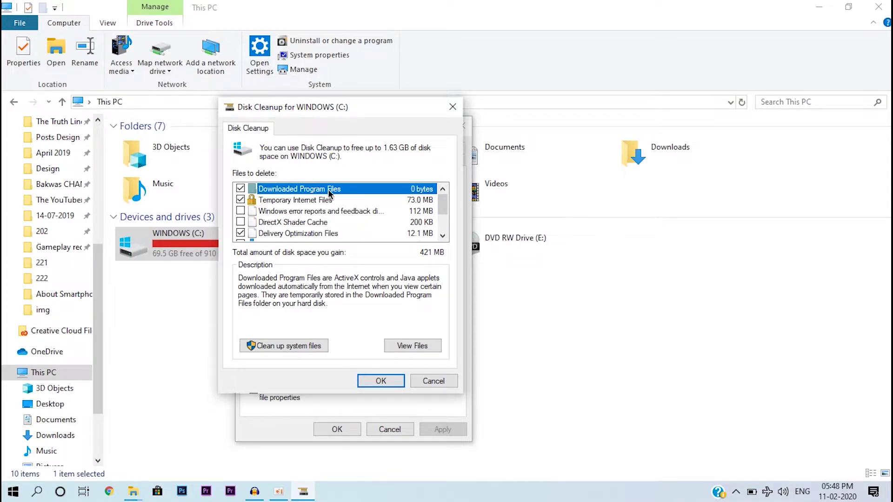
{"action": "scroll", "coordinate": [324, 210], "scroll_direction": "down", "scroll_amount": 2}
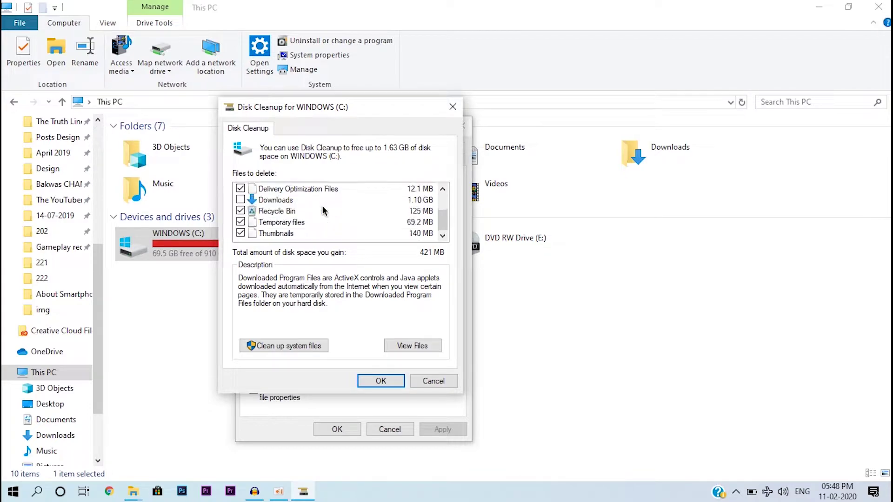
{"action": "scroll", "coordinate": [293, 203], "scroll_direction": "up", "scroll_amount": 1}
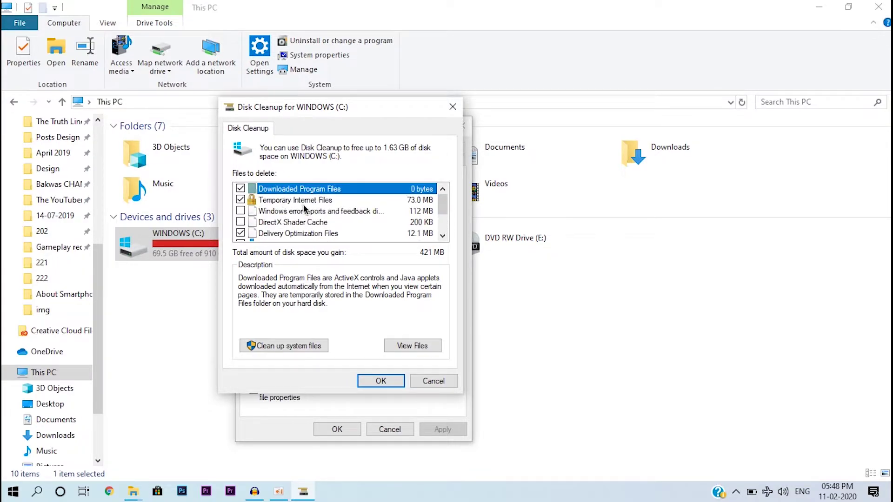
{"action": "scroll", "coordinate": [284, 222], "scroll_direction": "down", "scroll_amount": 2}
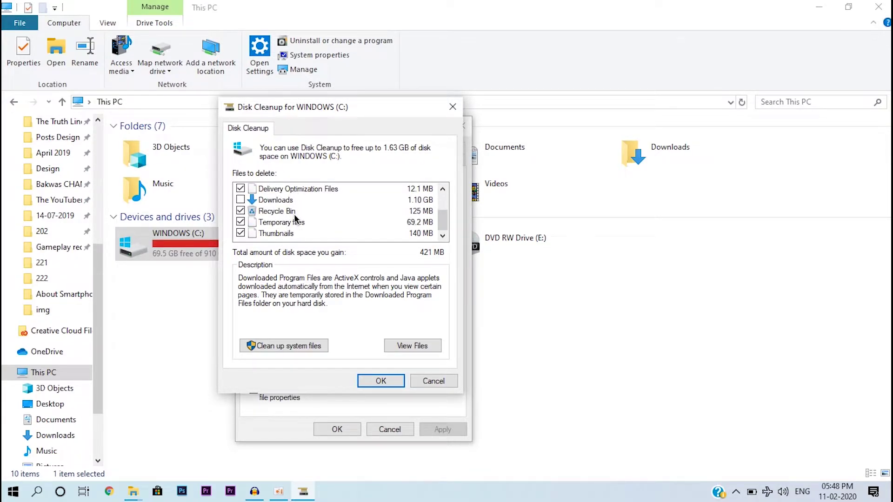
{"action": "left_click", "coordinate": [390, 380]}
{"action": "left_click", "coordinate": [464, 252]}
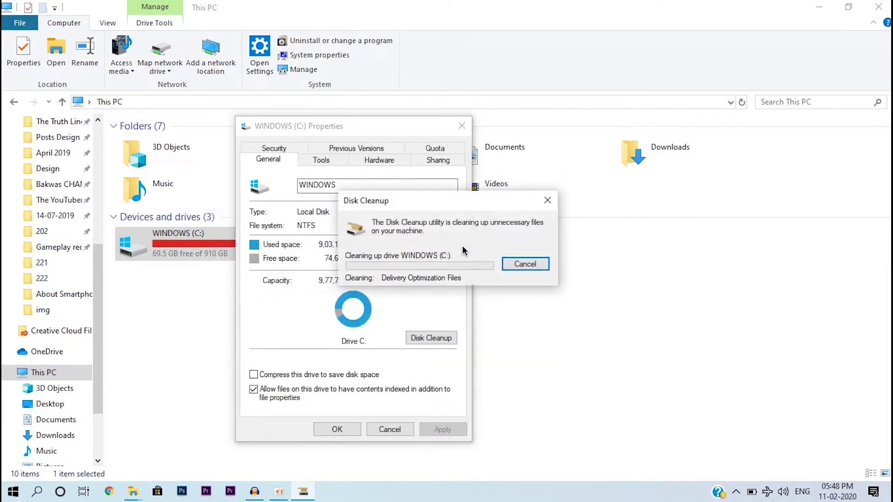
{"action": "key", "text": "Return"}
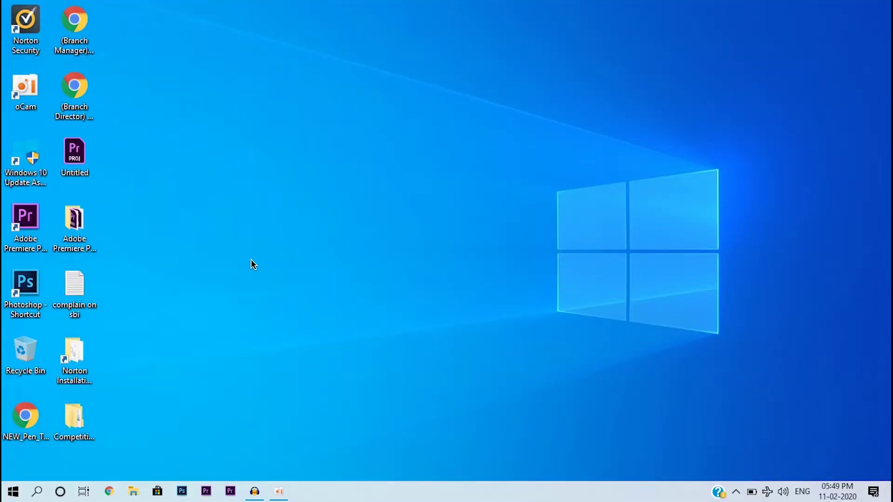
Step: Search for "def", open Defragment and Optimize Drives, inspect the RECOVERY (D:) and WINDOWS (C:) drives, and close the tool
{"action": "left_click", "coordinate": [37, 492]}
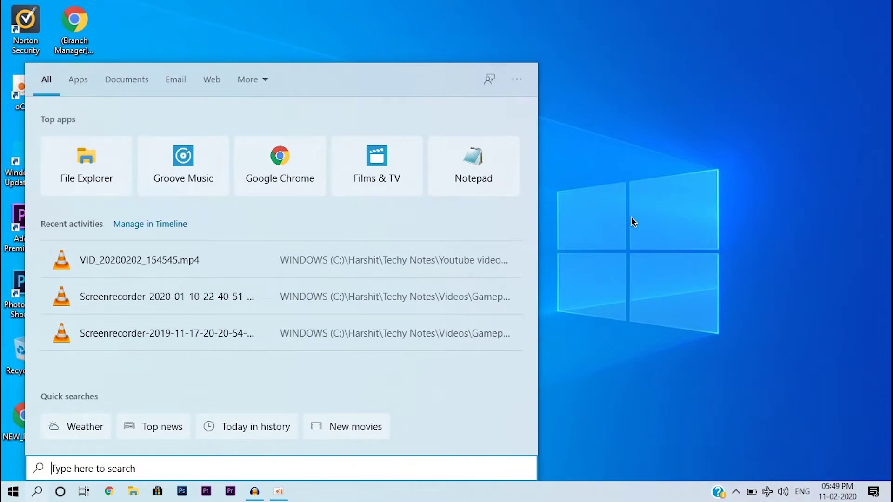
{"action": "type", "text": "def"}
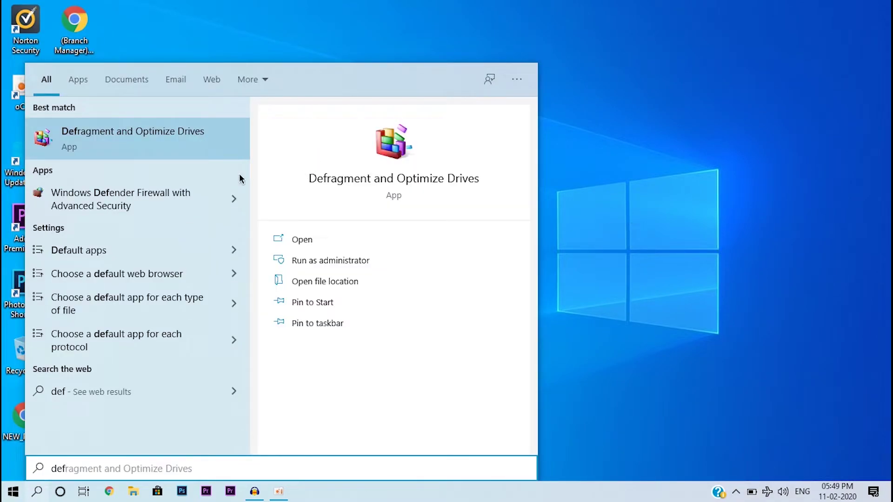
{"action": "left_click", "coordinate": [140, 138]}
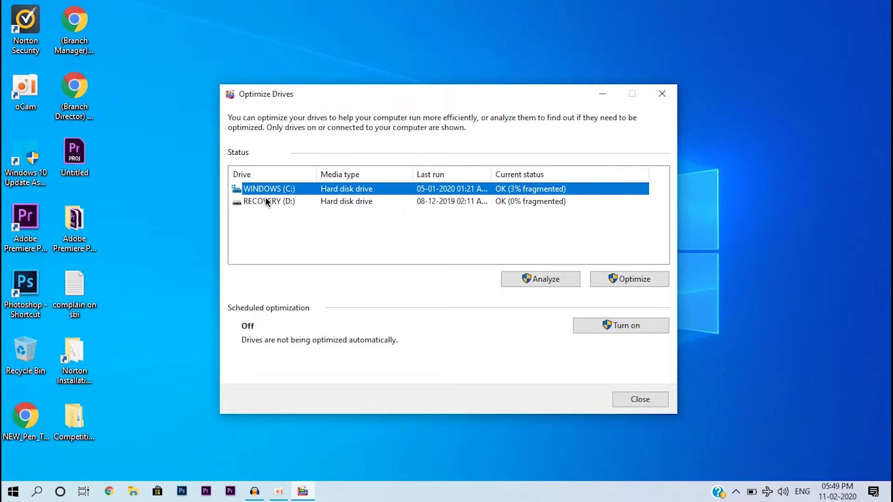
{"action": "left_click", "coordinate": [281, 201]}
{"action": "left_click", "coordinate": [320, 188]}
{"action": "left_click", "coordinate": [662, 93]}
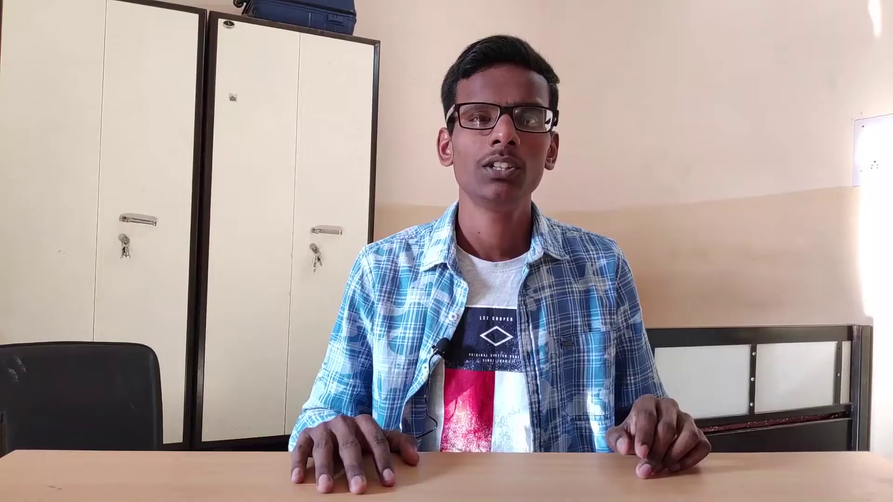